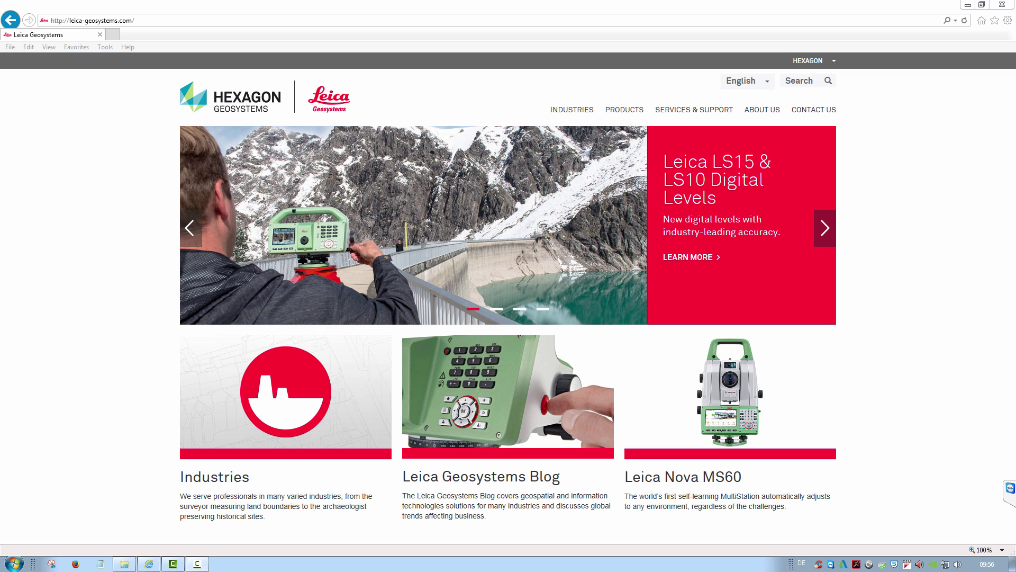
Go from Contact Us to the myWorld login and reach the Cyclone REGISTER software downloads.
click(809, 110)
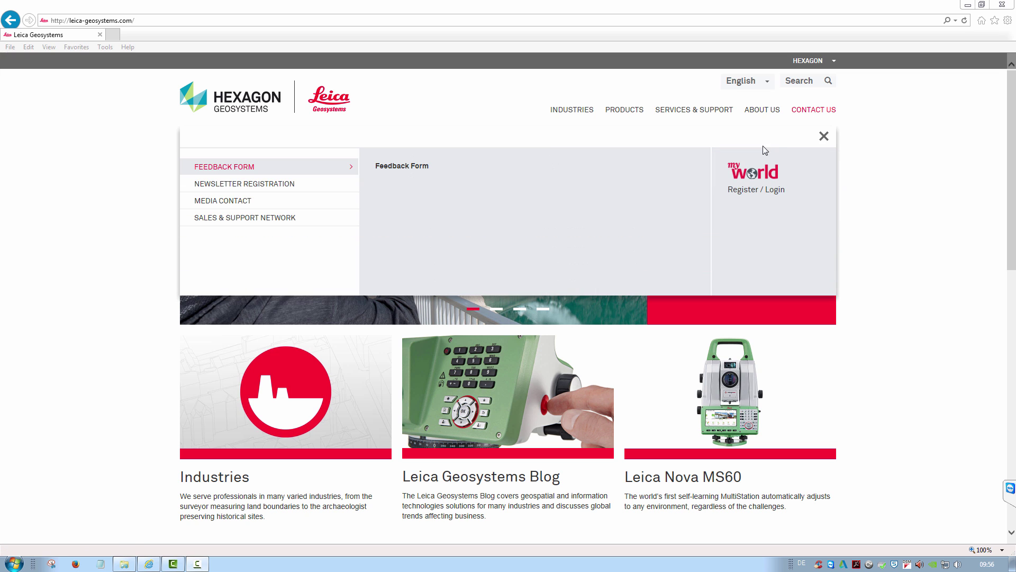
click(757, 180)
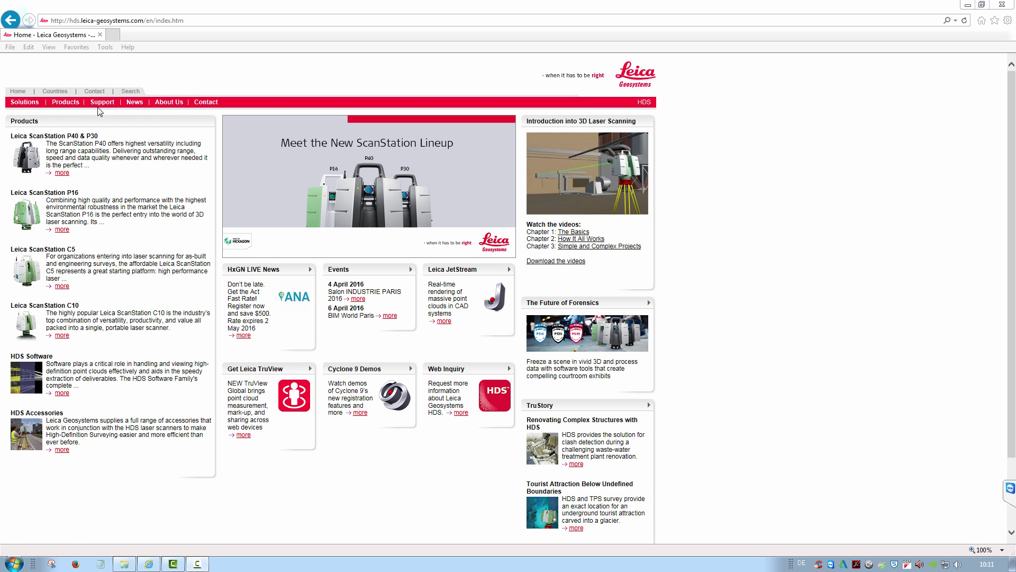
mouse_move(99, 111)
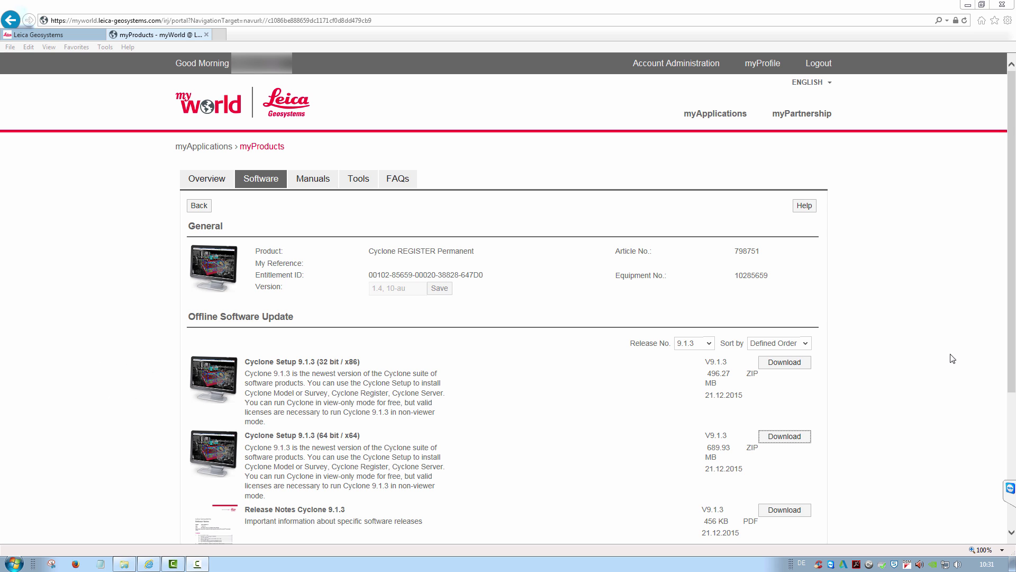
Save the 64-bit Cyclone Setup 9.1.3 zip (CycloneSetup913-x64.zip) to the Downloads folder.
click(784, 437)
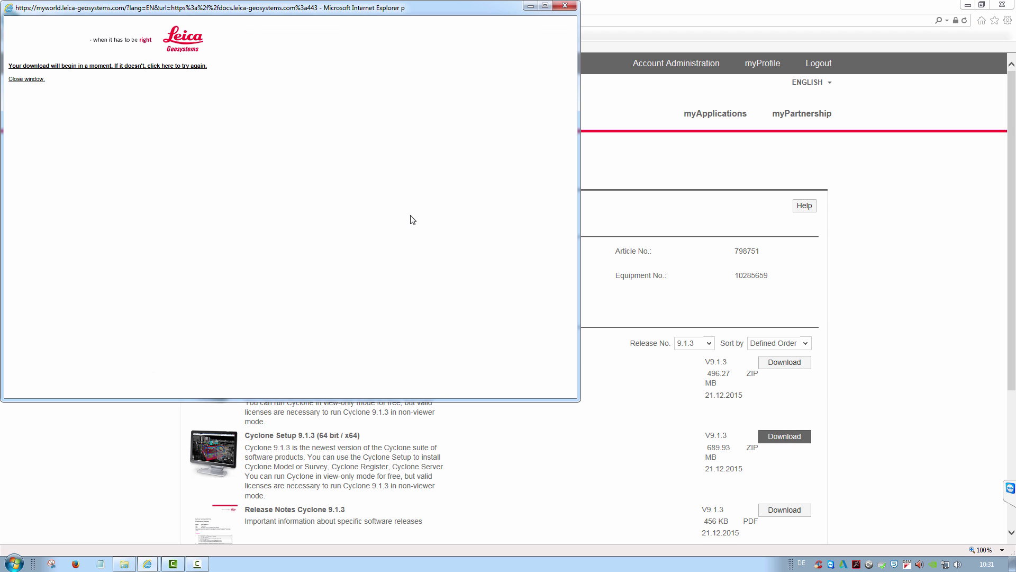
click(458, 386)
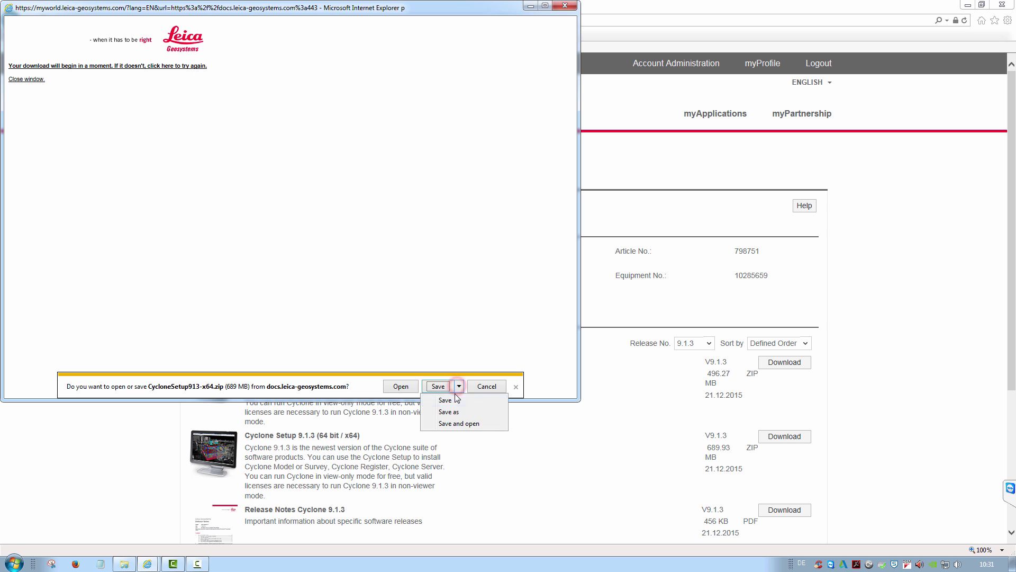
click(458, 415)
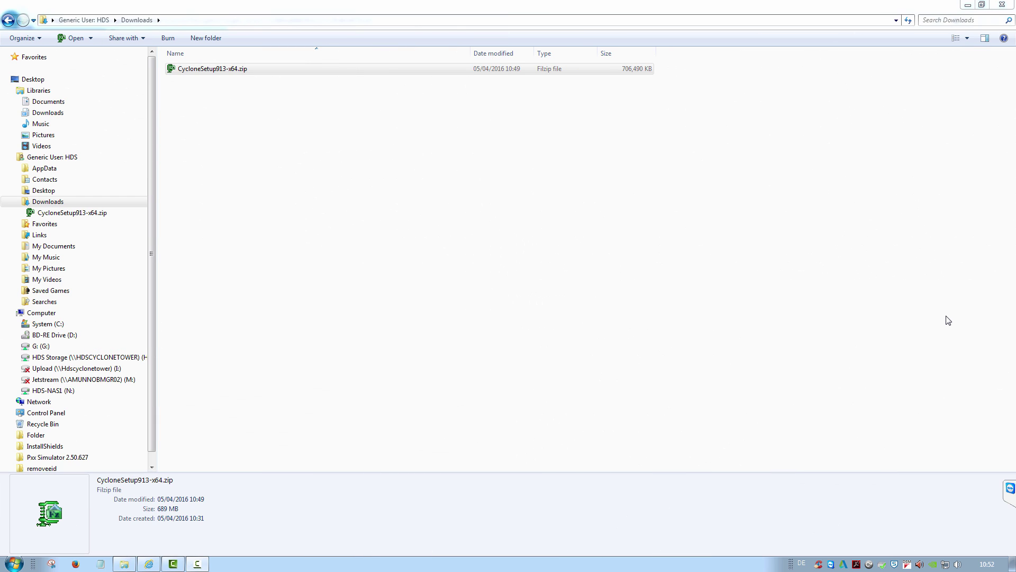
Extract CycloneSetup913-x64.zip with 7-Zip into a CycloneSetup913-x64 folder.
click(231, 73)
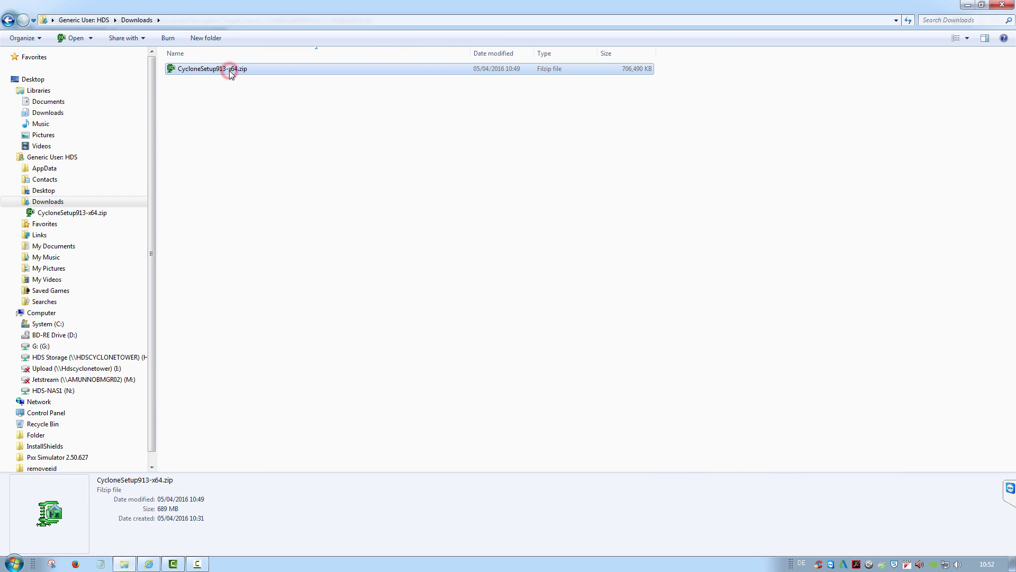
right_click(231, 73)
mouse_move(260, 91)
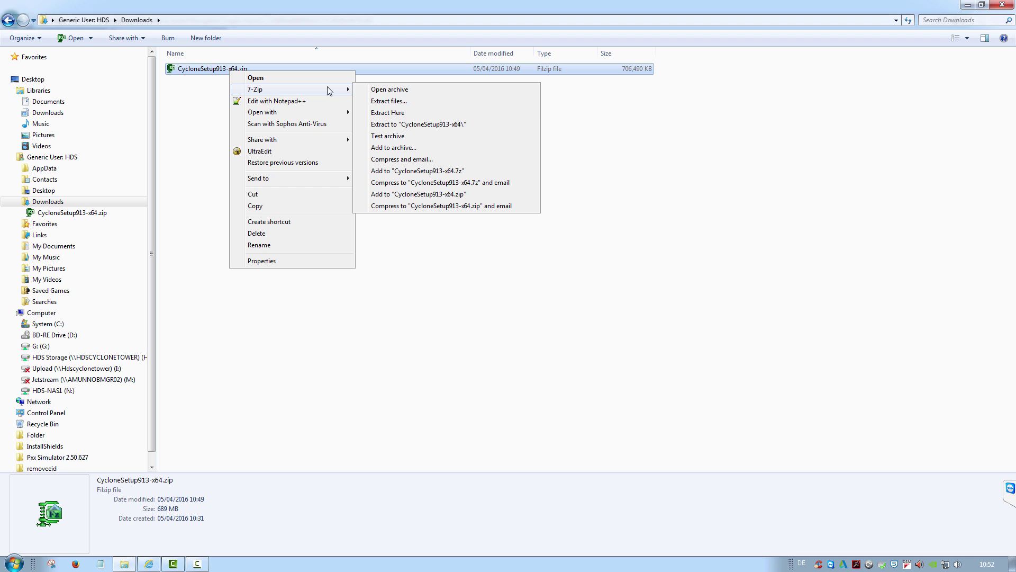
click(425, 127)
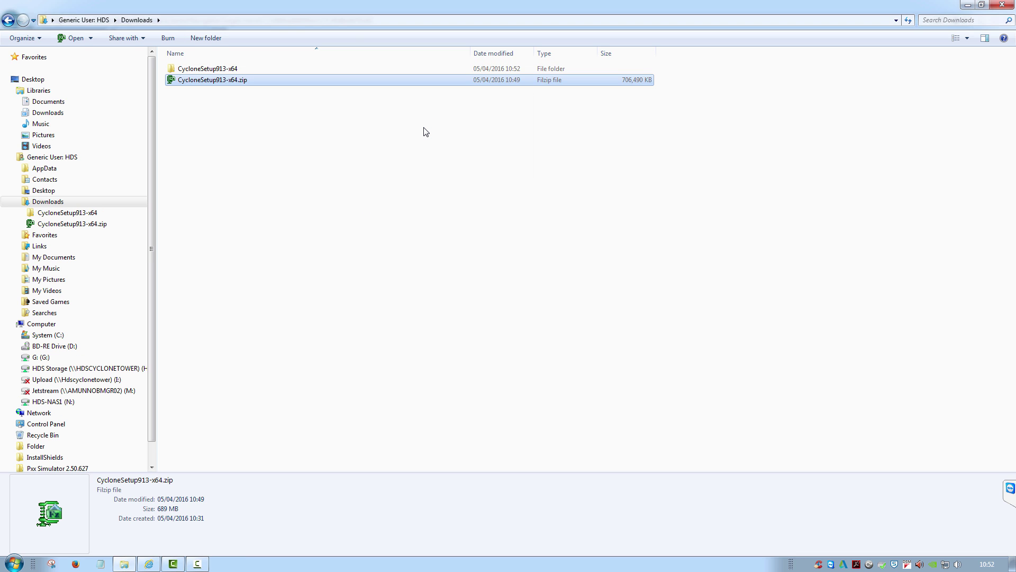
Open the extracted folder, look inside the Dependency folder, and return to CycloneSetup913-x64.
double_click(229, 70)
click(235, 82)
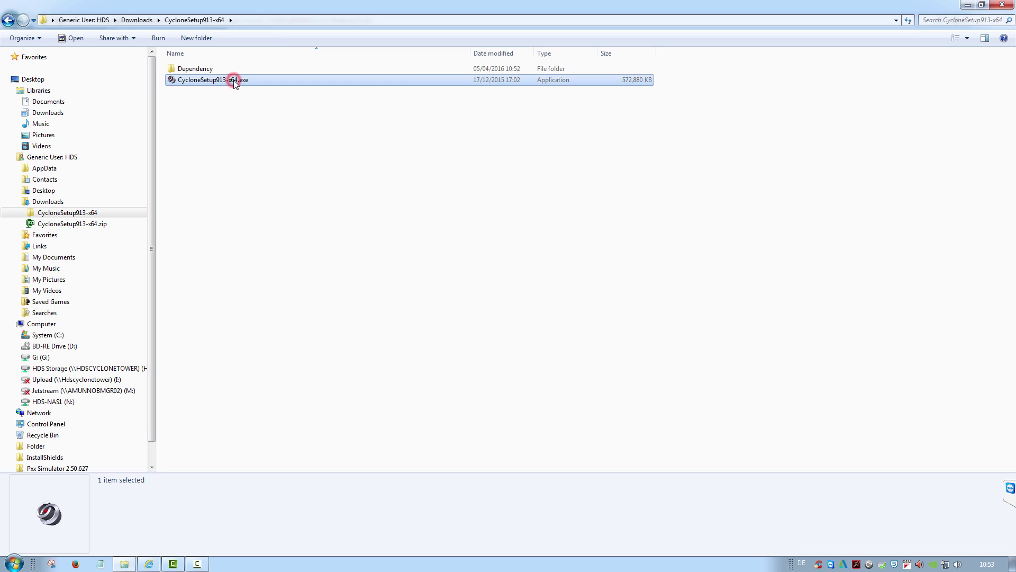
click(198, 69)
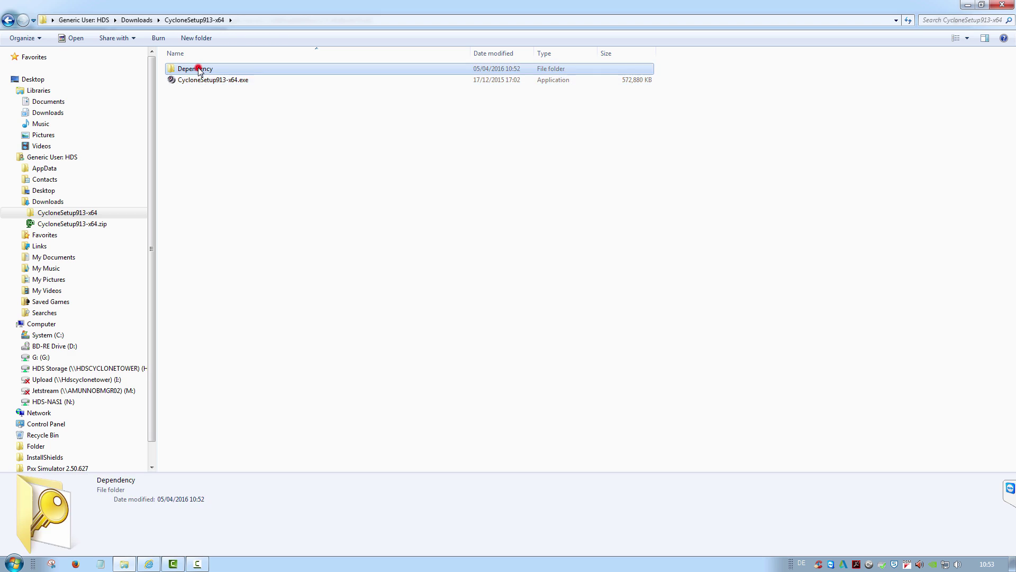
double_click(197, 69)
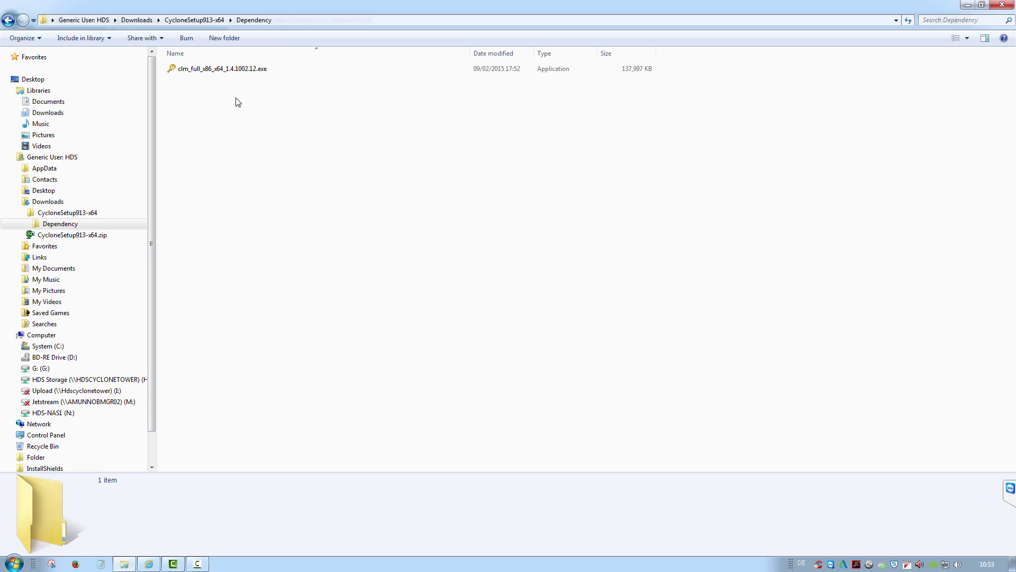
click(214, 20)
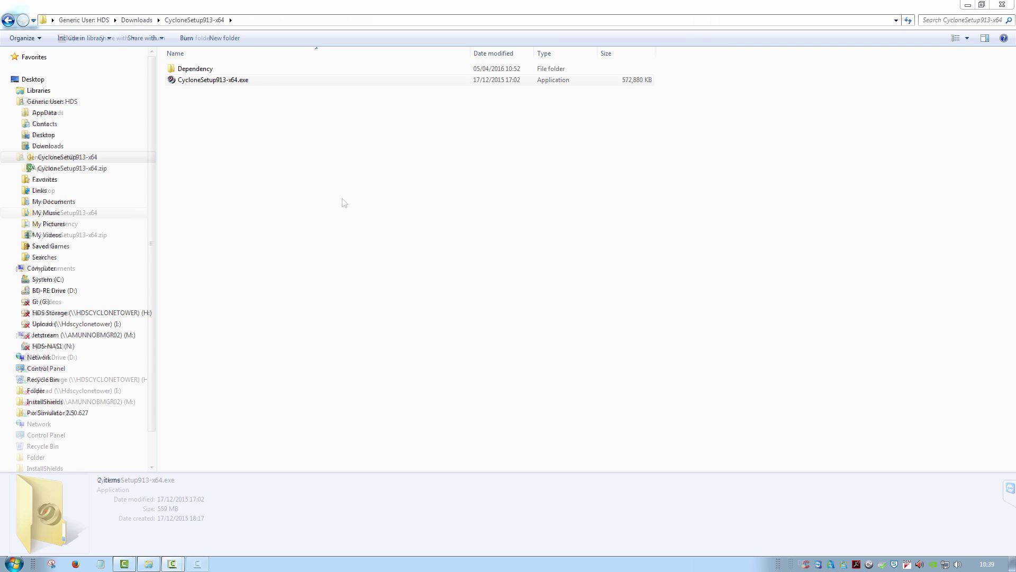
Run CycloneSetup913-x64.exe as administrator.
click(232, 81)
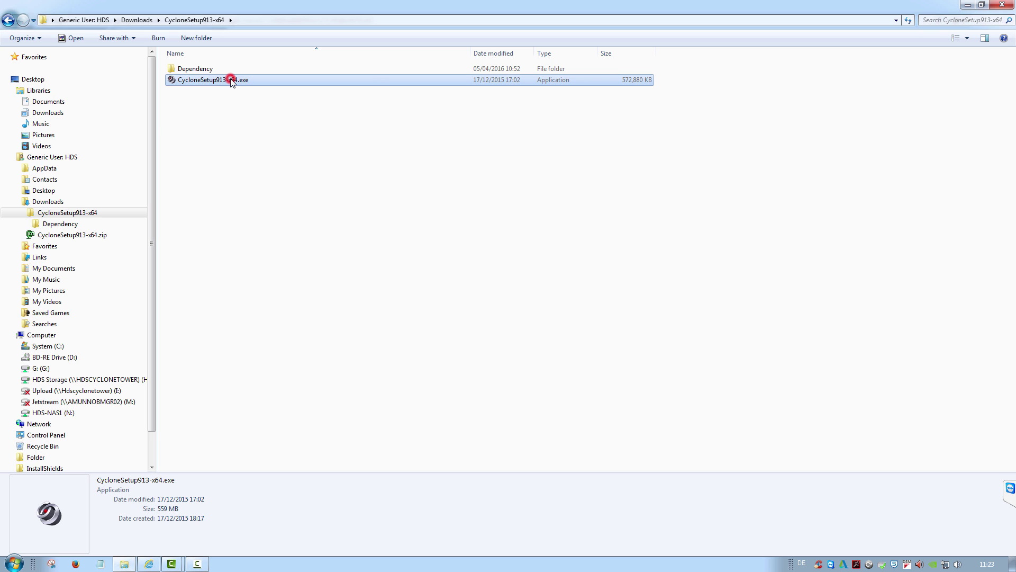
right_click(231, 79)
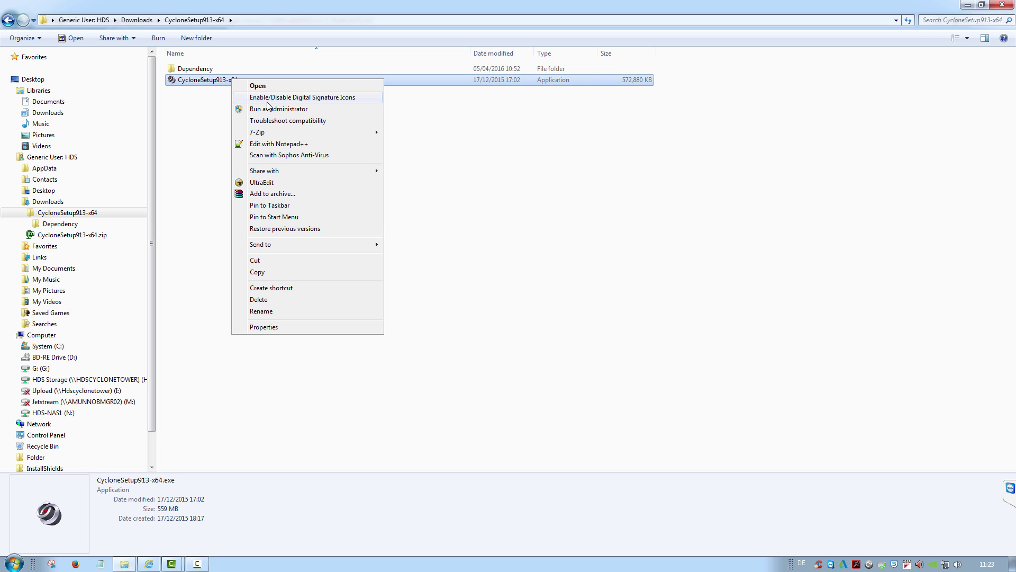
click(303, 111)
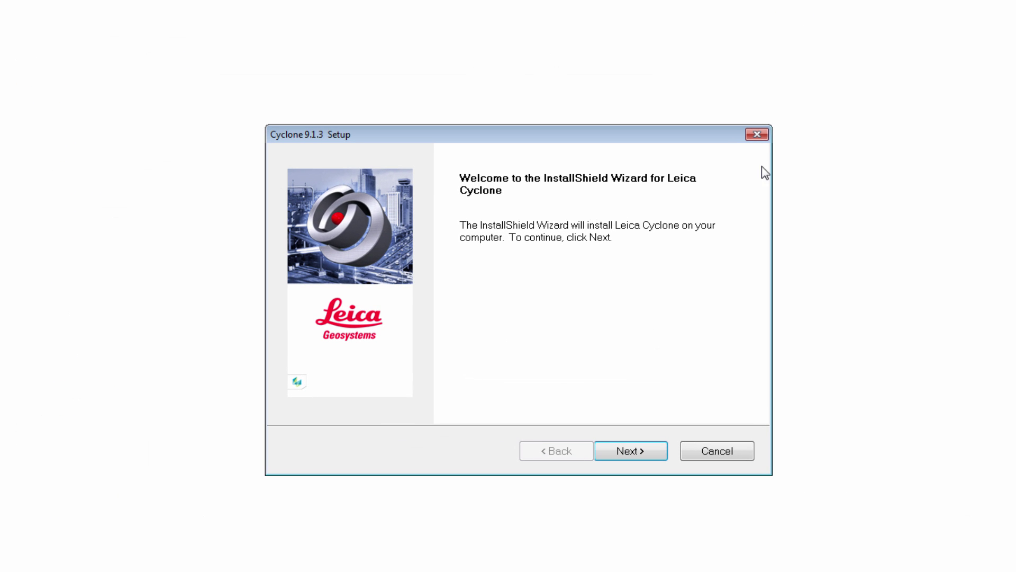
Move past the welcome page and accept the Cyclone license agreement.
click(639, 449)
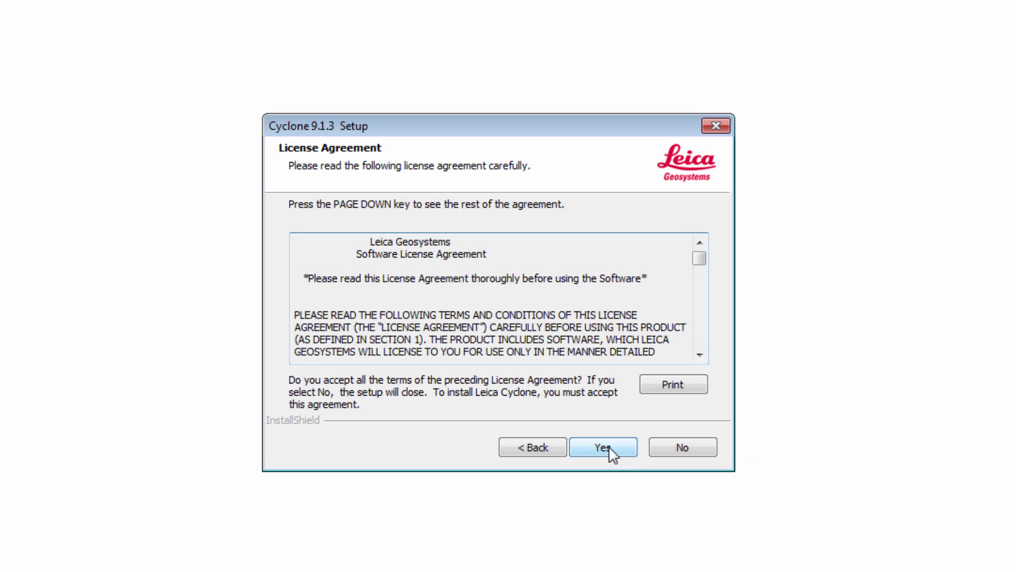
click(609, 446)
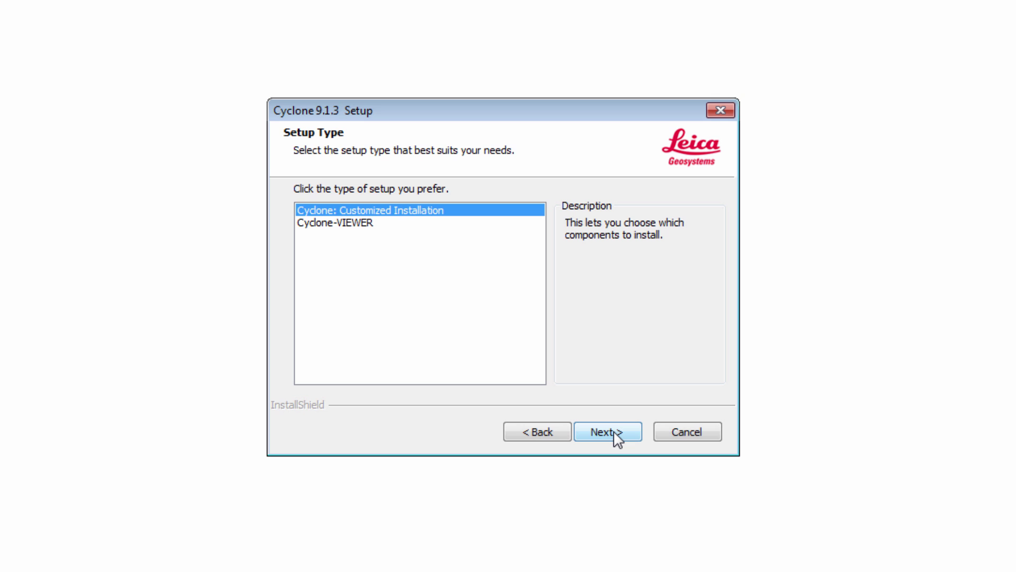
Keep Customized Installation, all three features, and the Leica Geosystems\Cyclone 9.1 program folder.
click(614, 431)
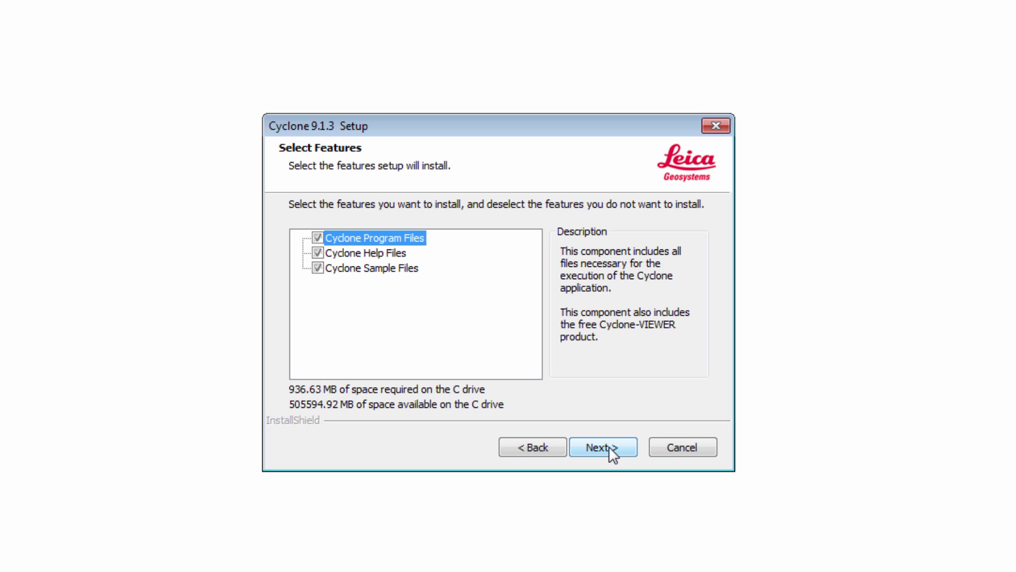
click(609, 447)
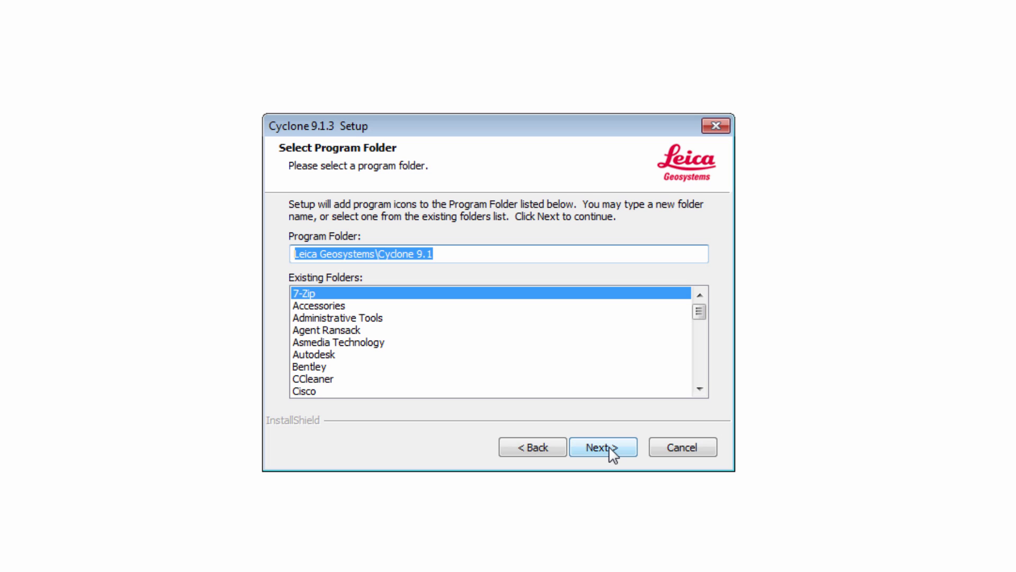
click(22, 555)
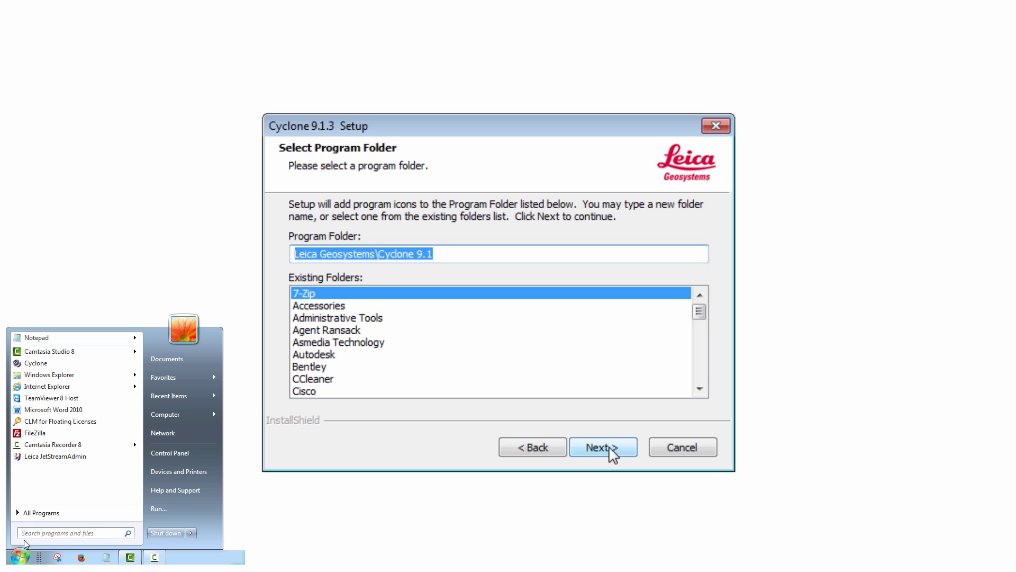
click(32, 512)
click(63, 389)
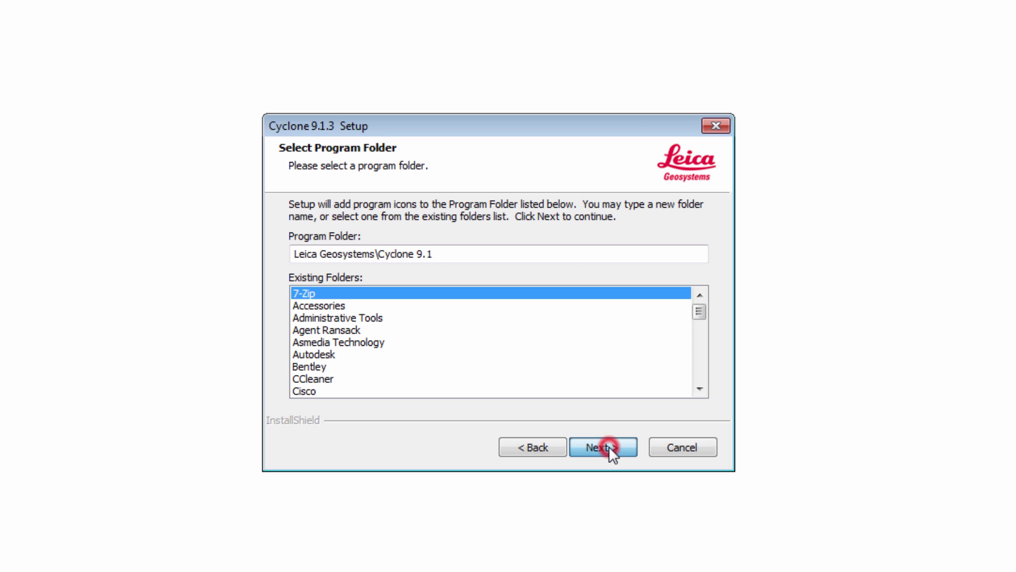
click(609, 447)
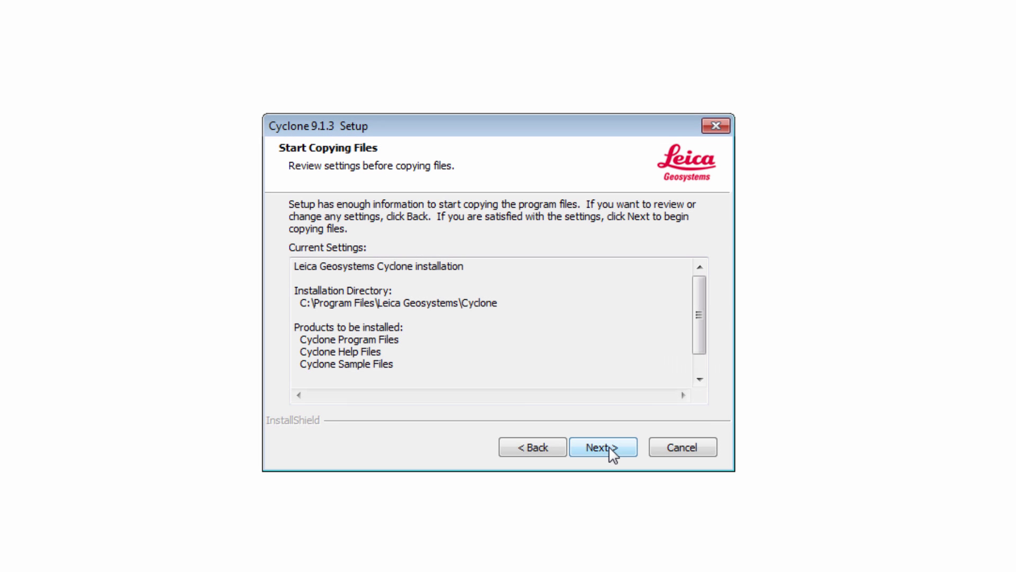
Copy the program files and license Cyclone using an entitlement on this computer.
click(609, 447)
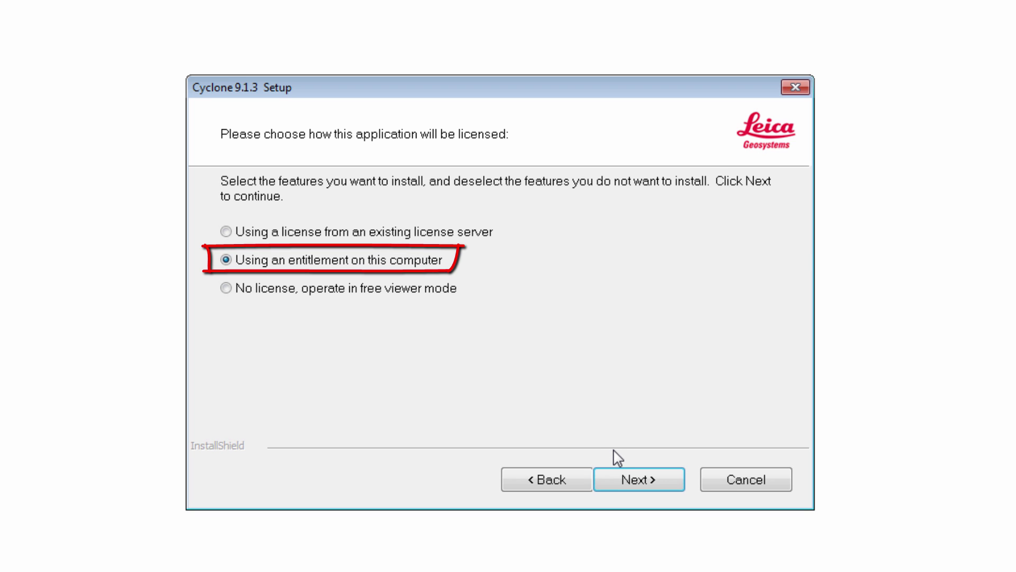
click(622, 476)
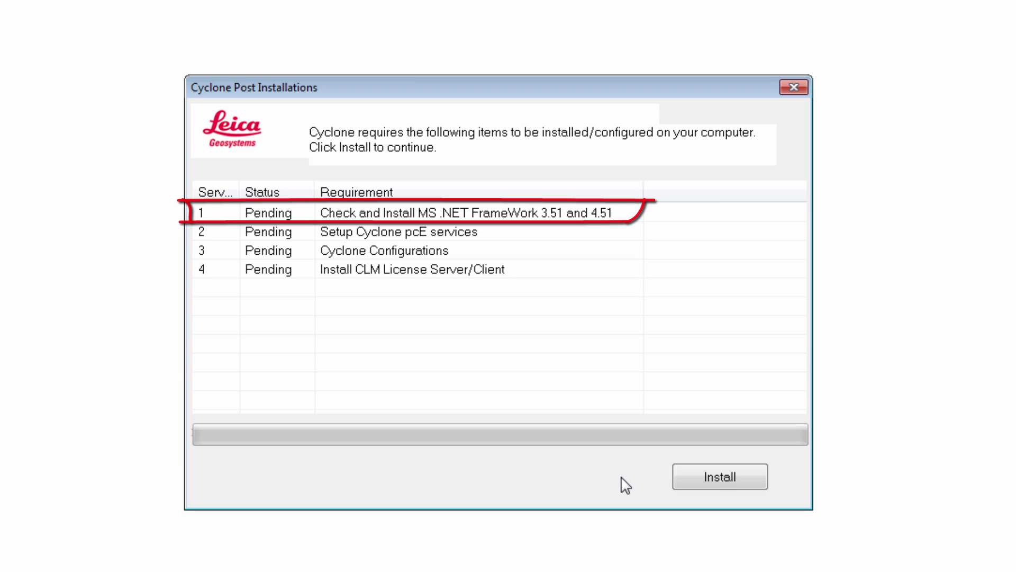
Install the four pending post-installation items, starting with .NET Framework 3.51 and 4.51.
click(700, 484)
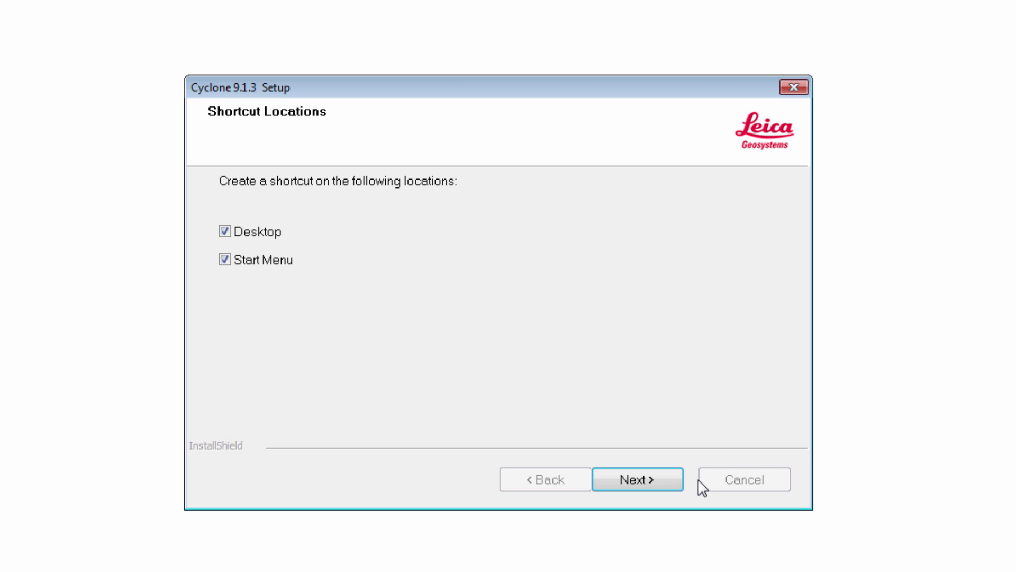
Keep the Desktop and Start Menu shortcuts and finish the setup wizard.
click(660, 481)
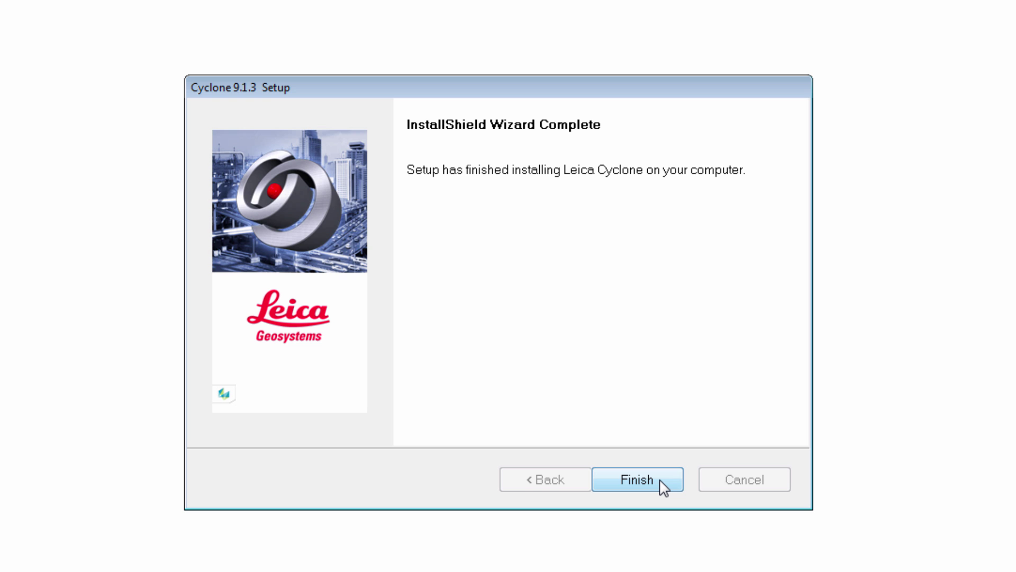
click(660, 480)
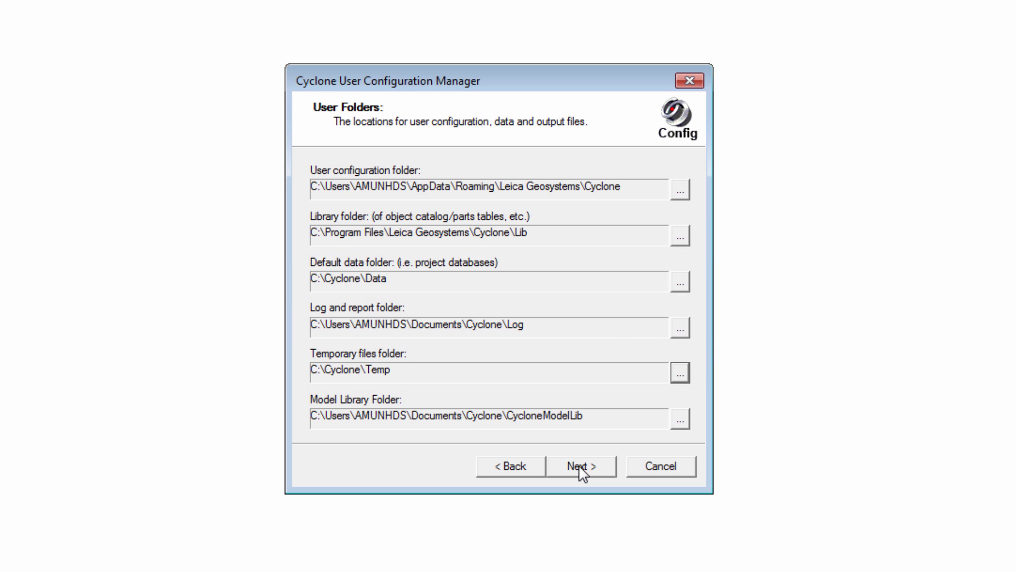
Accept the default C:\Cyclone\Data and C:\Cyclone\Temp folders and create the profile.
click(579, 467)
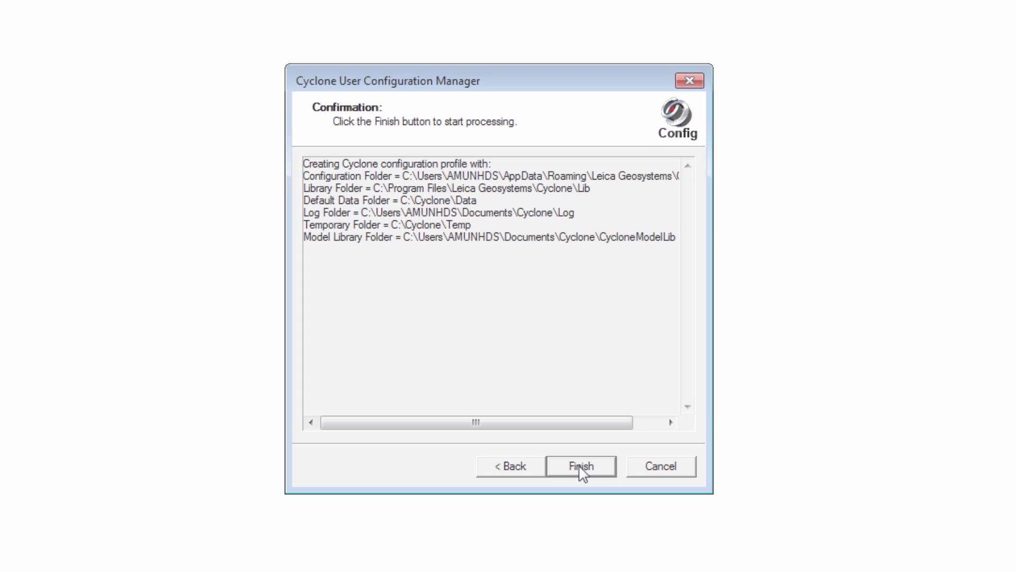
click(580, 467)
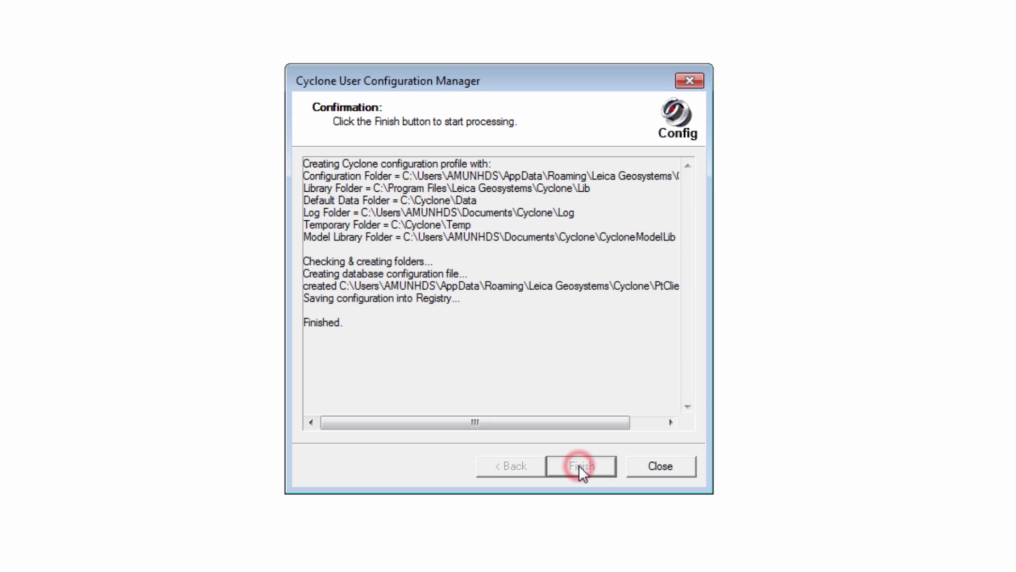